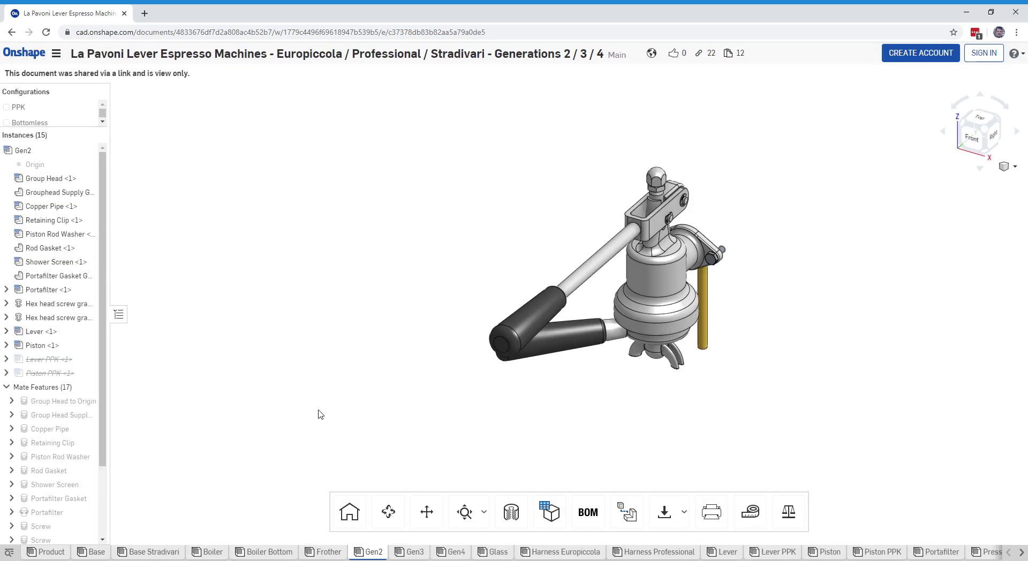
Open the Product assembly and display its saved exploded view named Explode
click(53, 552)
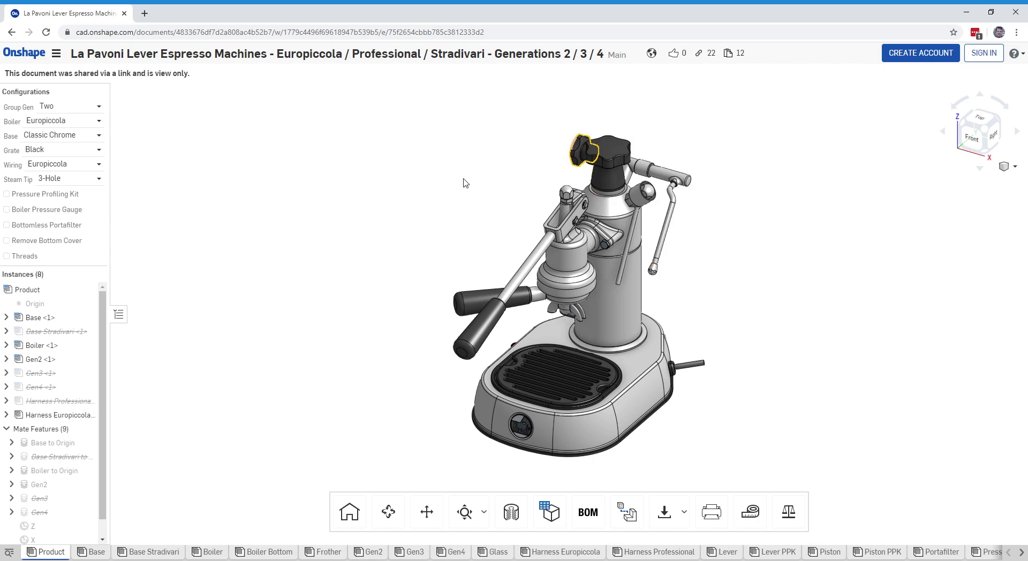
click(627, 514)
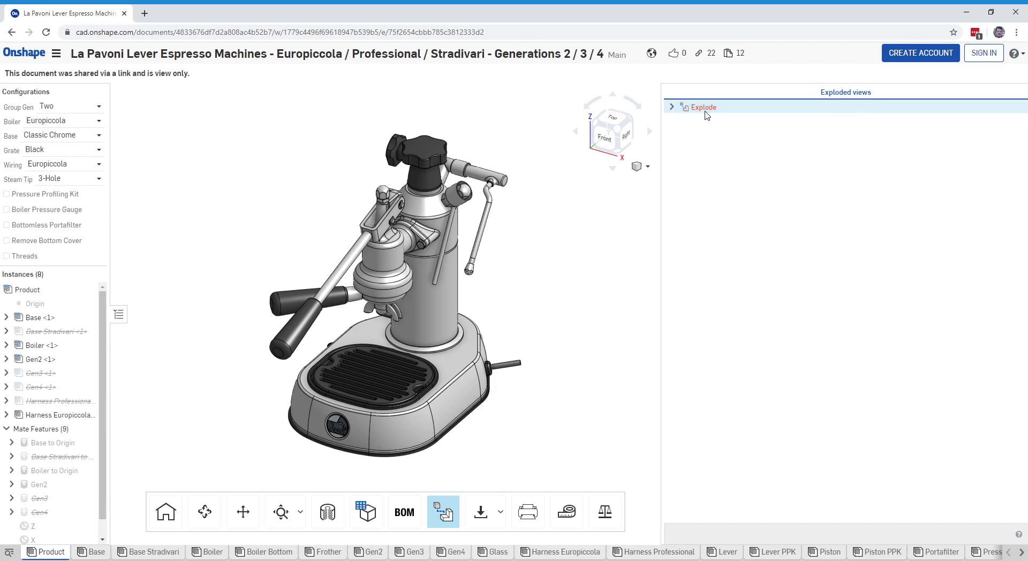
click(705, 110)
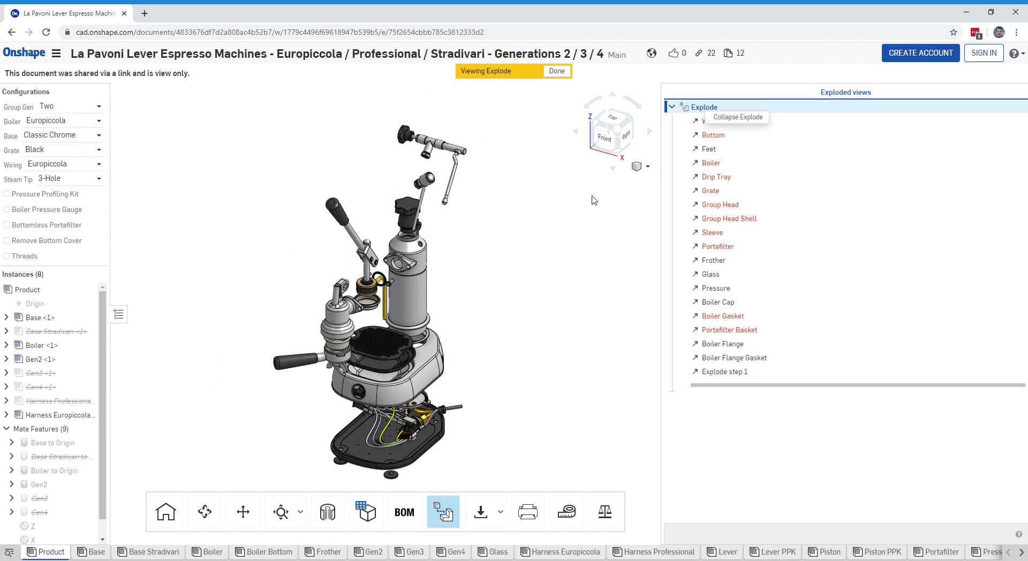
Examine the exploded espresso machine from all sides, including the boiler, group head, base and wiring parts
scroll(577, 260, down, 1)
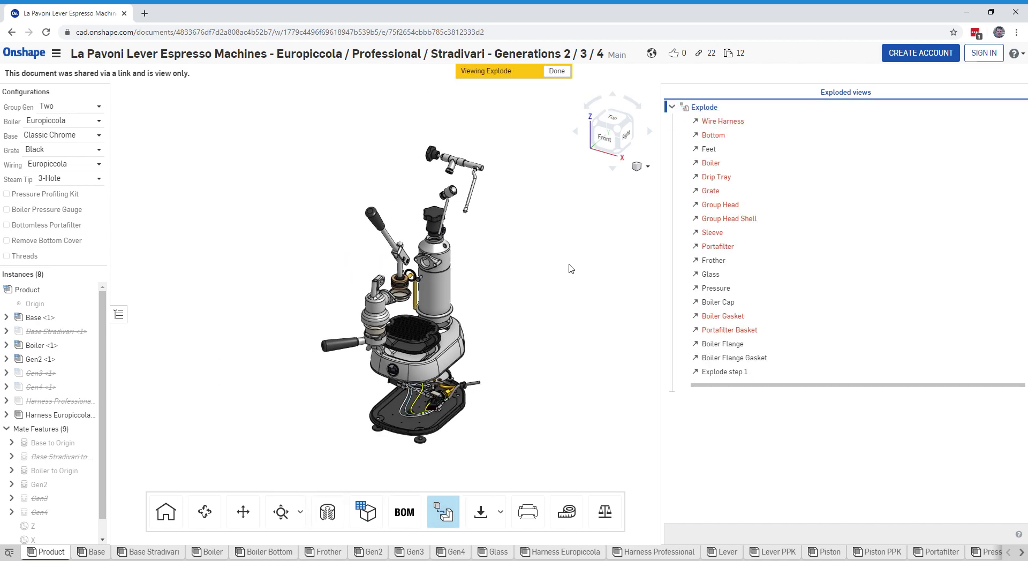
scroll(571, 268, up, 2)
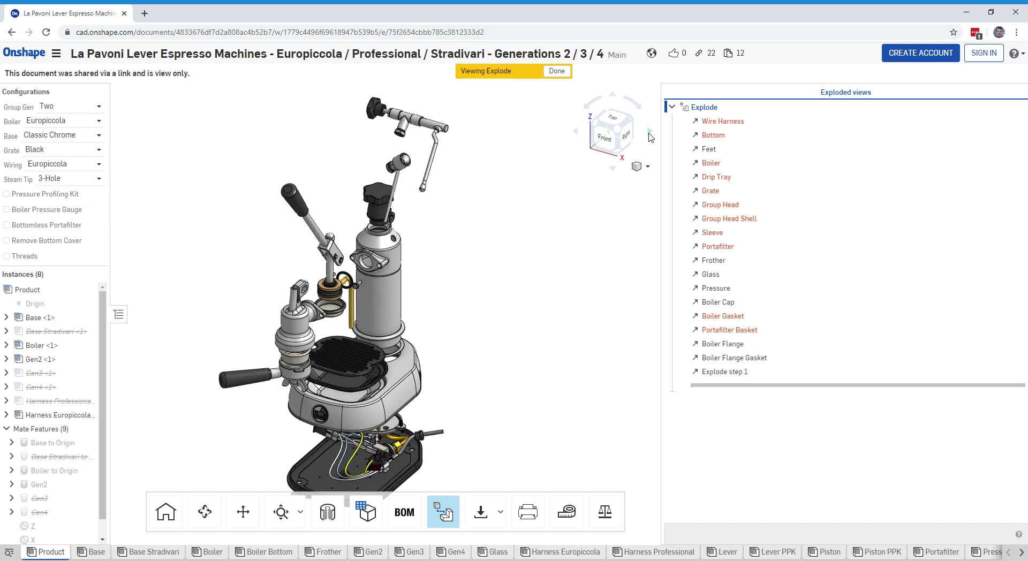
middle_drag(415, 347, 444, 327)
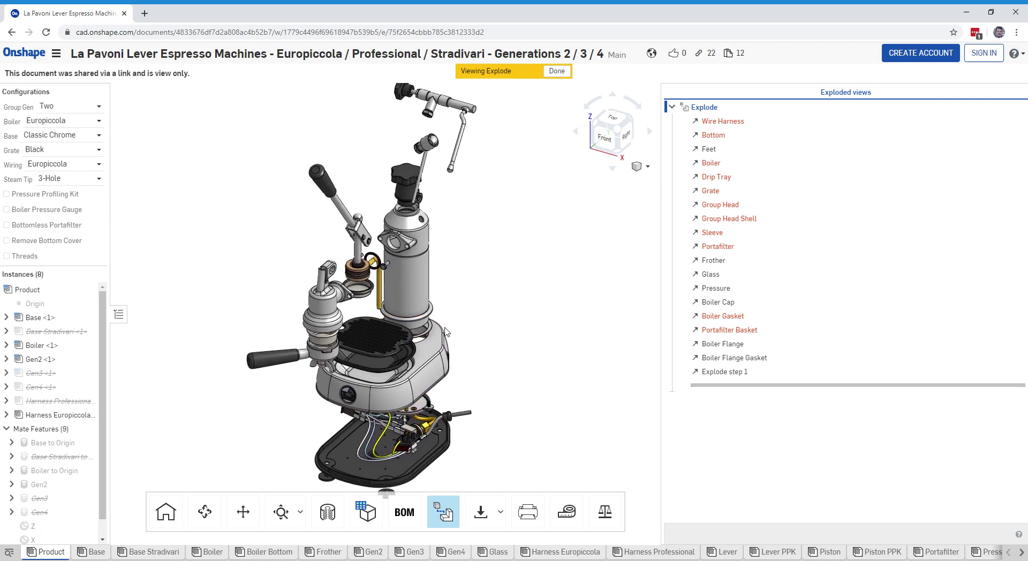
key(Left)
key(Left)
key(Left)
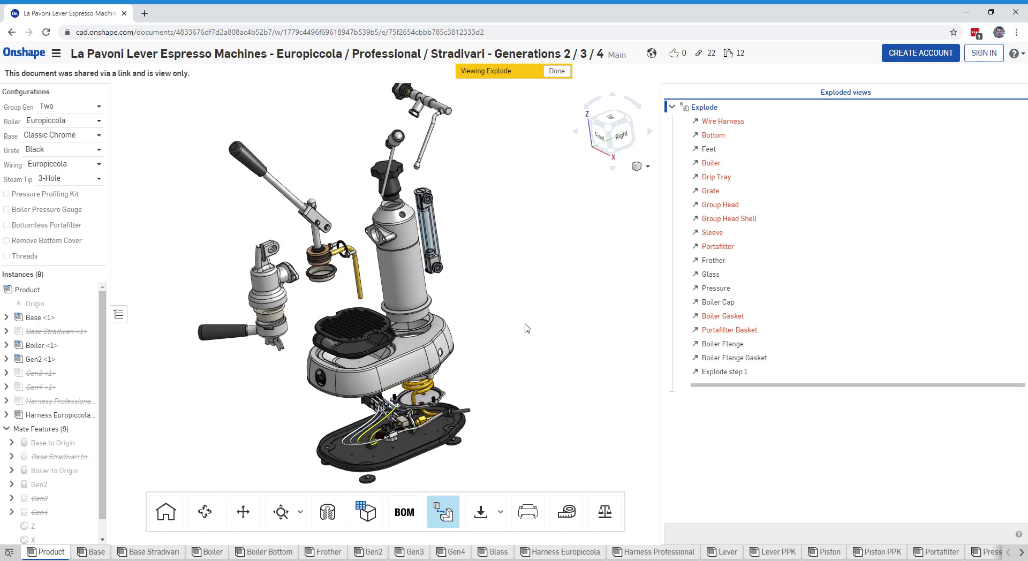
key(Left)
key(Left)
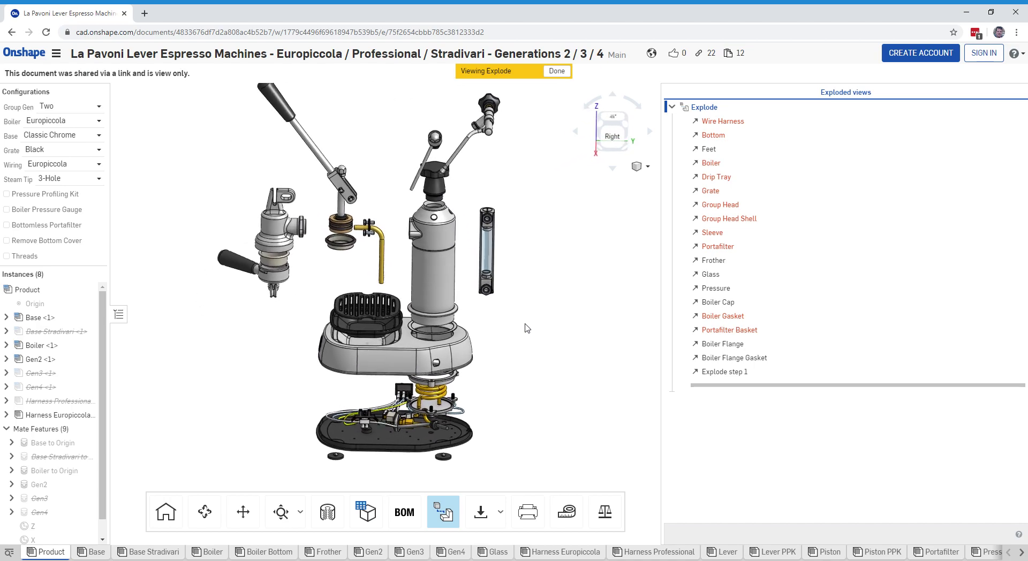
key(Left)
key(Left)
key(Left)
key(Left)
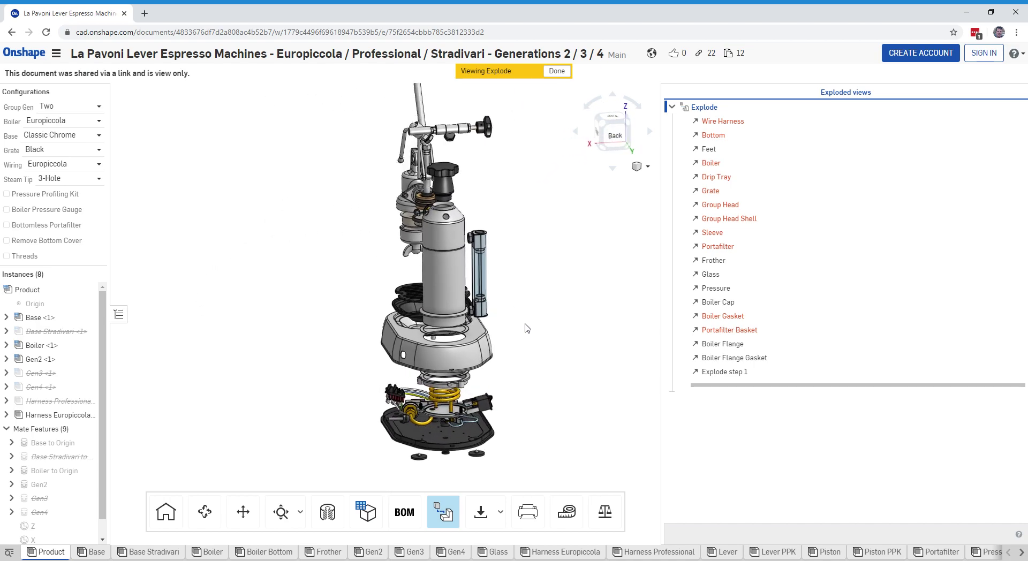
key(Left)
key(Left)
key(Left)
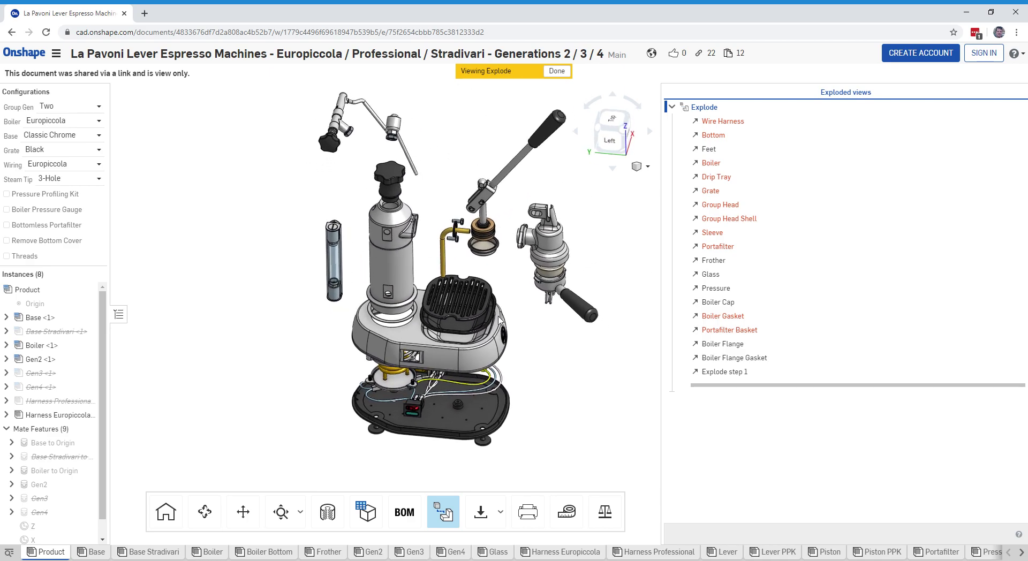
Configure the machine with the Chrome grate and group generation Three
click(43, 155)
click(44, 181)
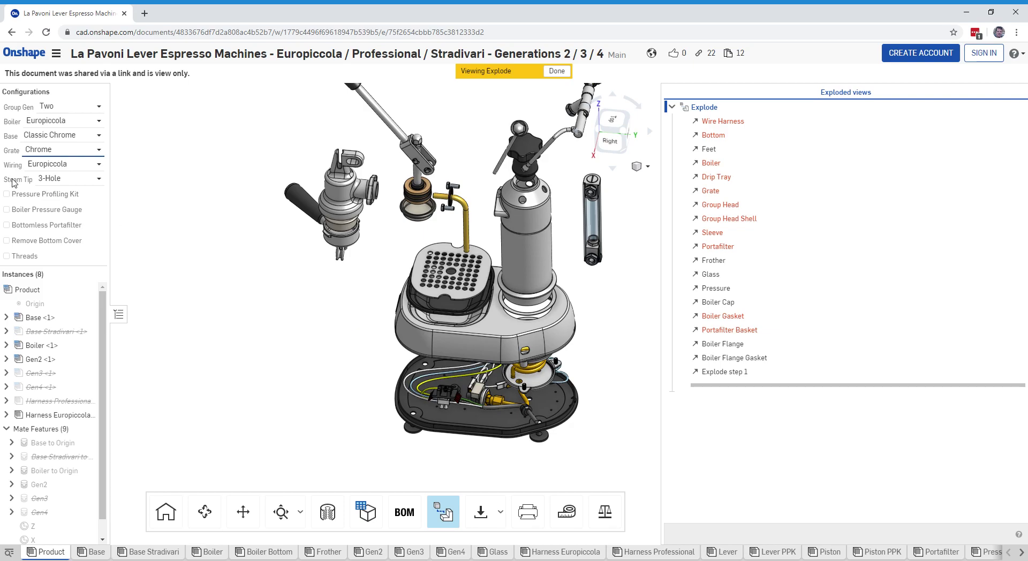
click(67, 107)
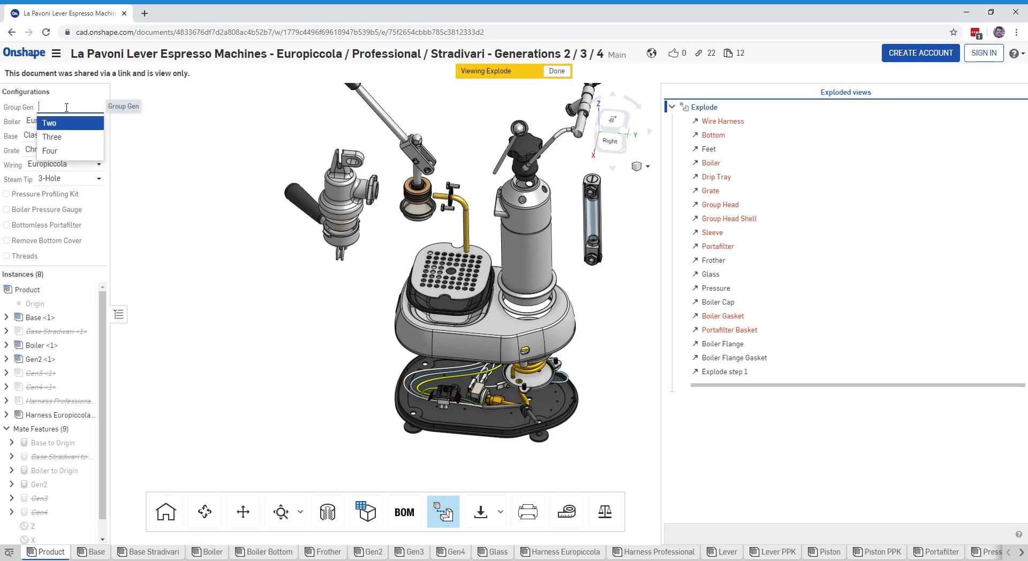
click(61, 137)
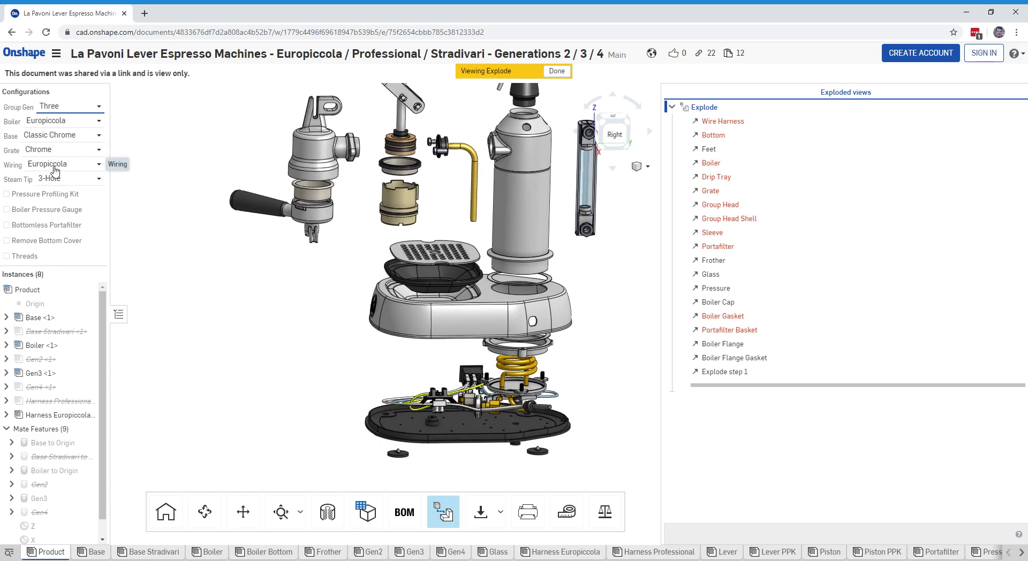
Try the Professional wiring, and set both the wiring and the base to Stradivari
click(55, 169)
click(58, 196)
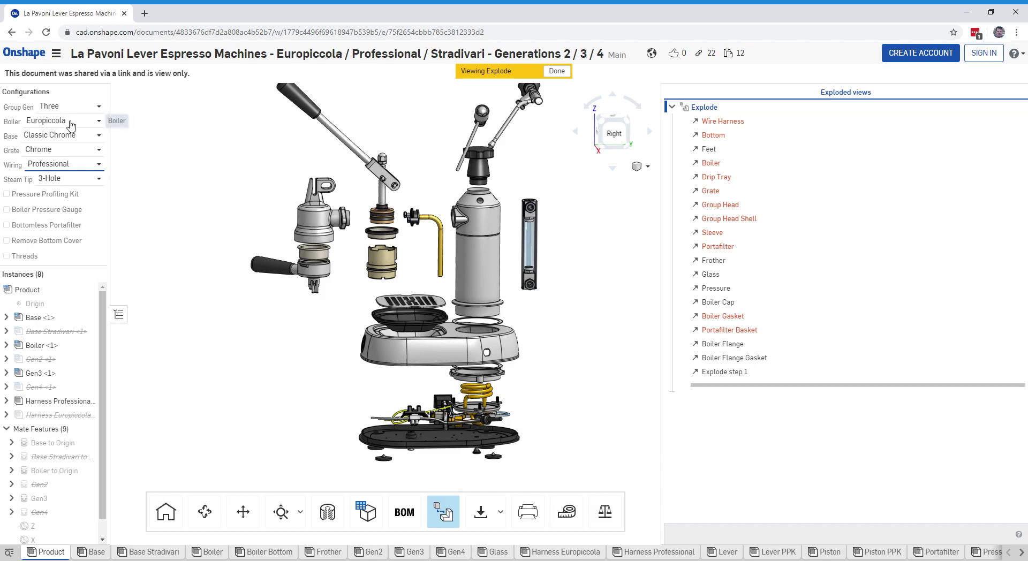
click(51, 163)
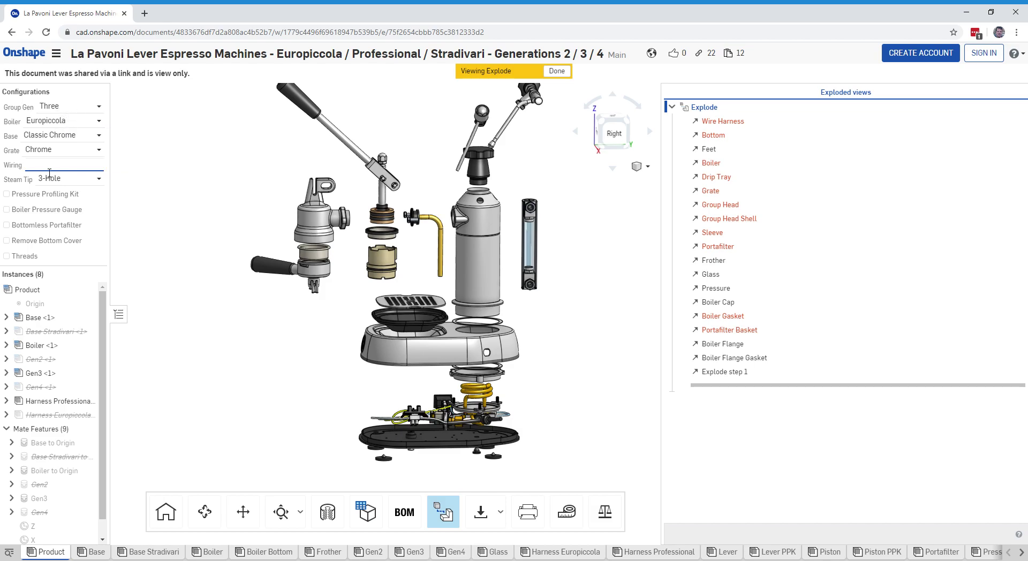
click(48, 210)
right_drag(333, 415, 302, 418)
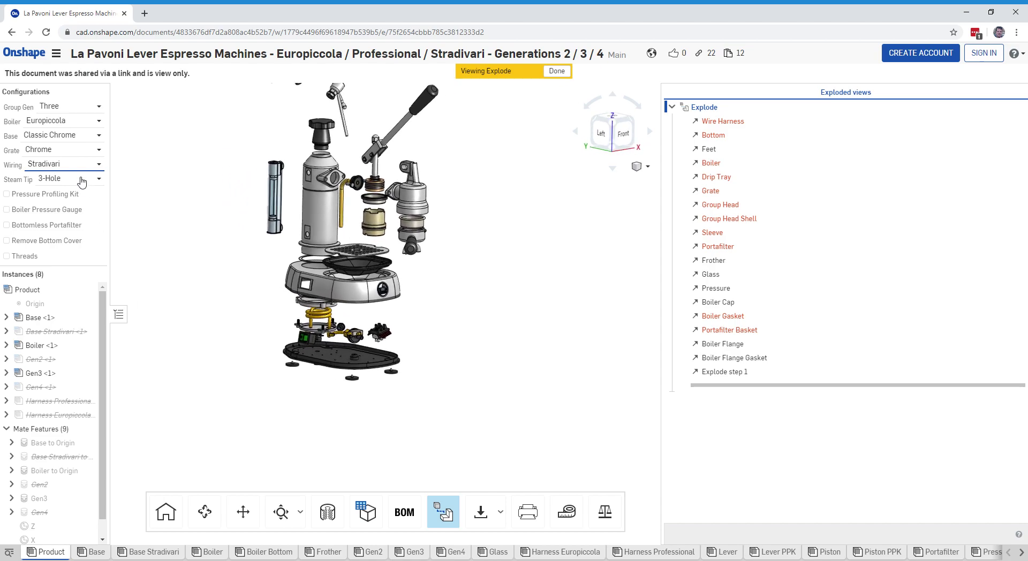
click(100, 137)
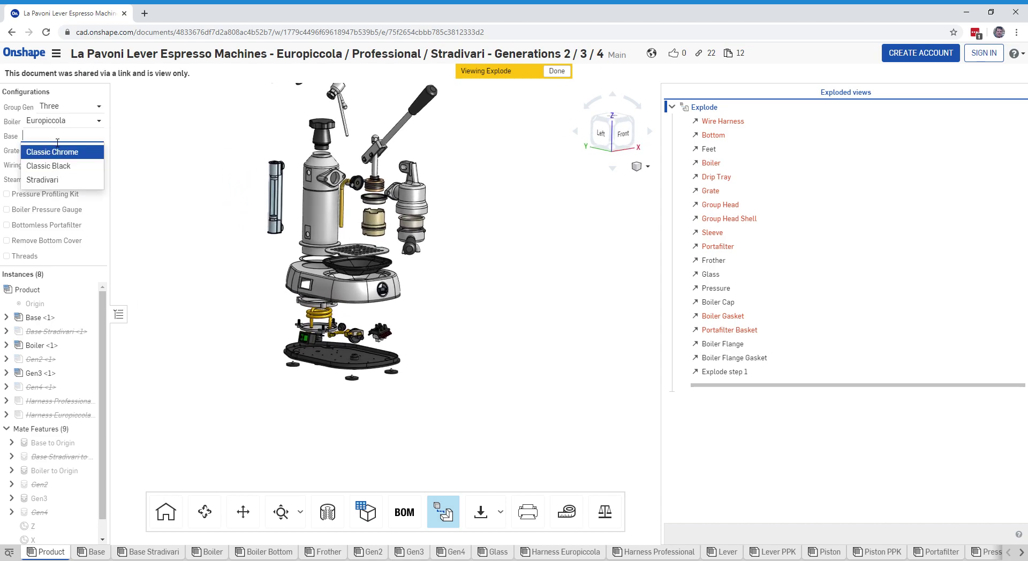
click(59, 177)
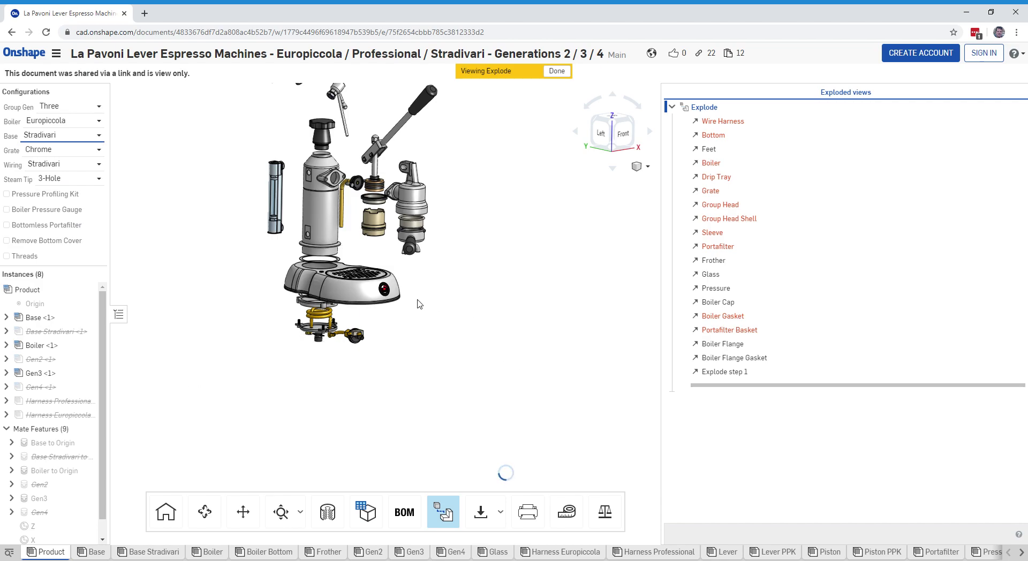
Examine the exploded machine with the Stradivari base from several sides and from below, and fit it in view
right_drag(416, 314, 534, 343)
key(Up)
key(Up)
key(Up)
key(Up)
key(Up)
key(Up)
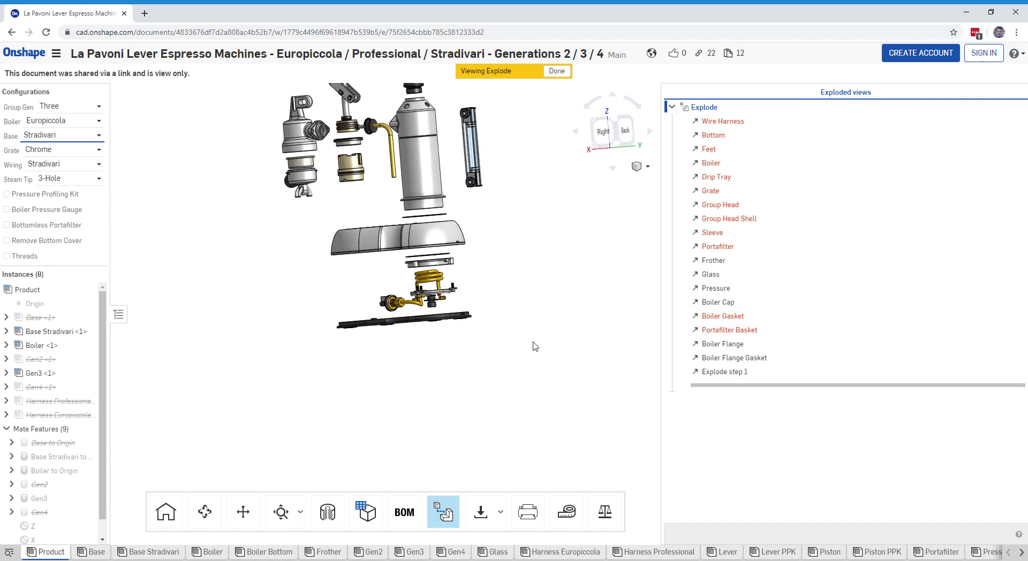
key(Up)
key(Up)
key(Up)
key(Up)
key(Up)
key(Up)
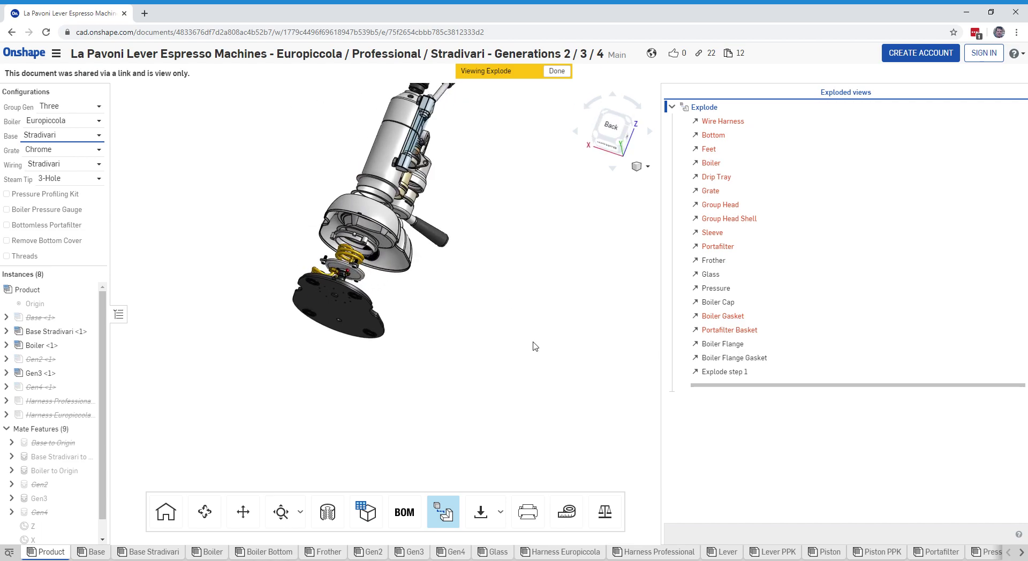
key(Up)
key(Up)
key(Up)
key(Up)
key(Up)
key(Up)
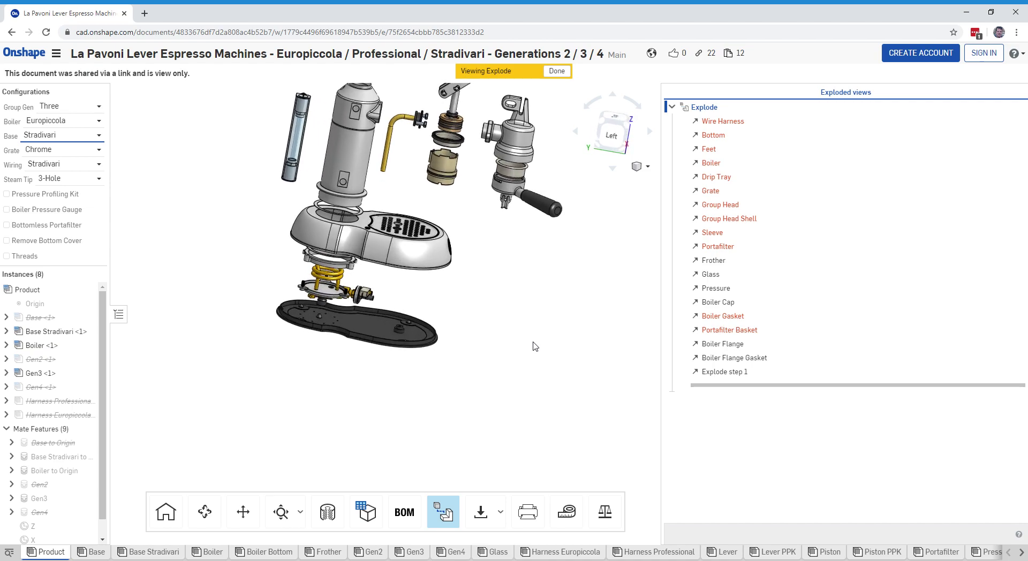
key(f)
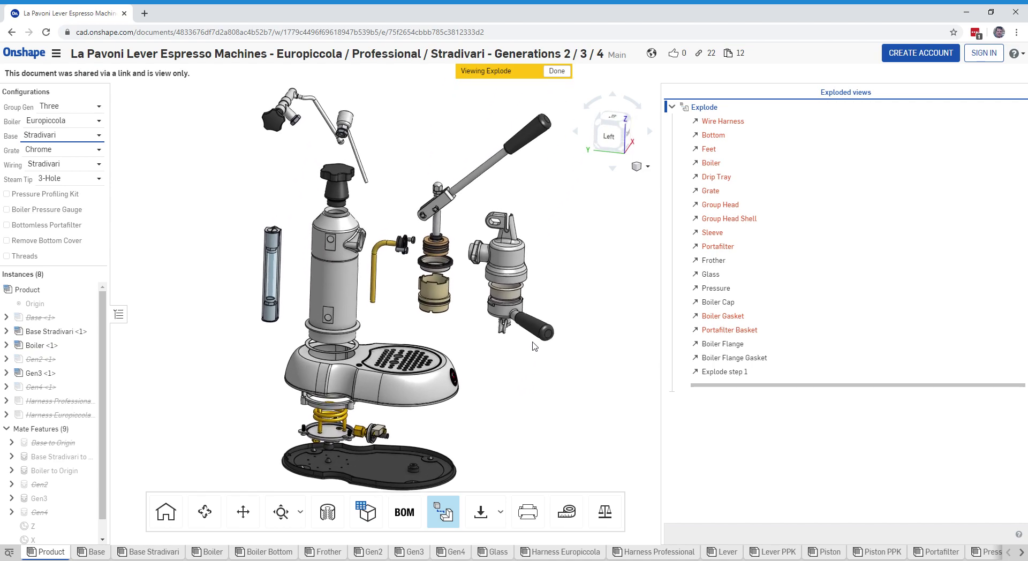
Set the group generation to Four and the boiler to Professional
click(54, 111)
click(58, 155)
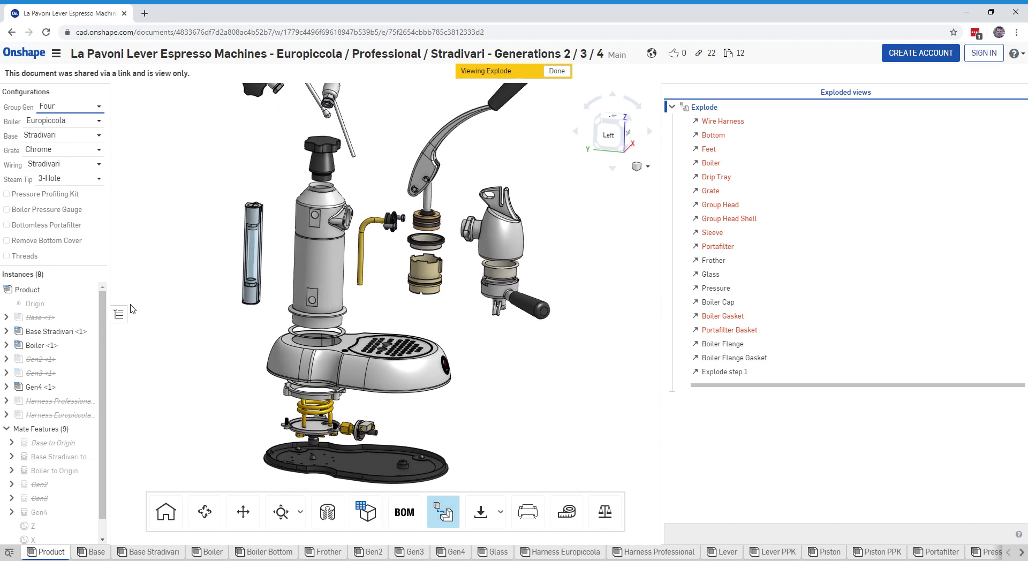
click(52, 125)
click(57, 152)
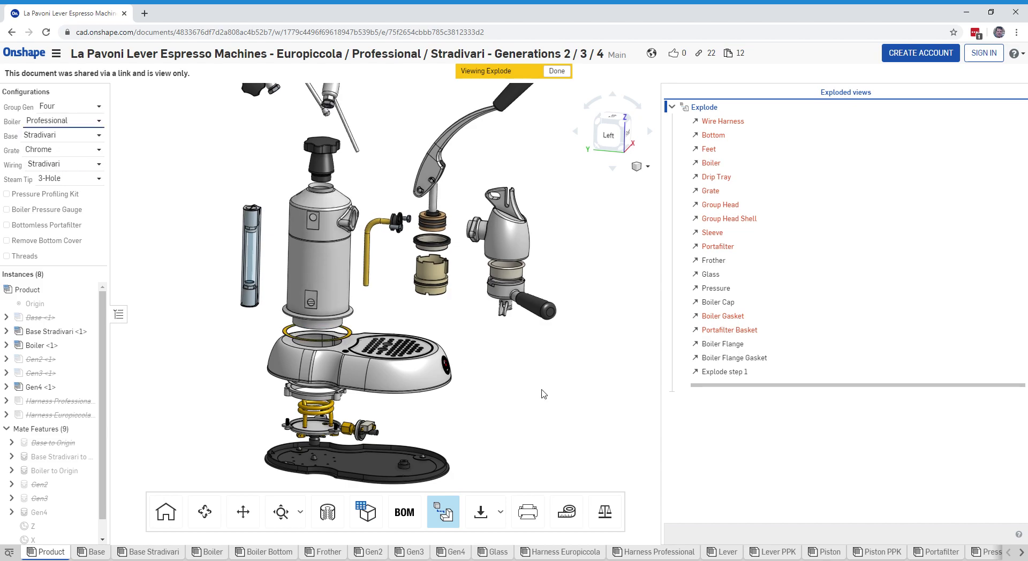
Examine the exploded generation Four machine with the Professional boiler from its left, front and right sides, and end the exploded view
key(Left)
key(Left)
key(Left)
key(Left)
key(Left)
key(Left)
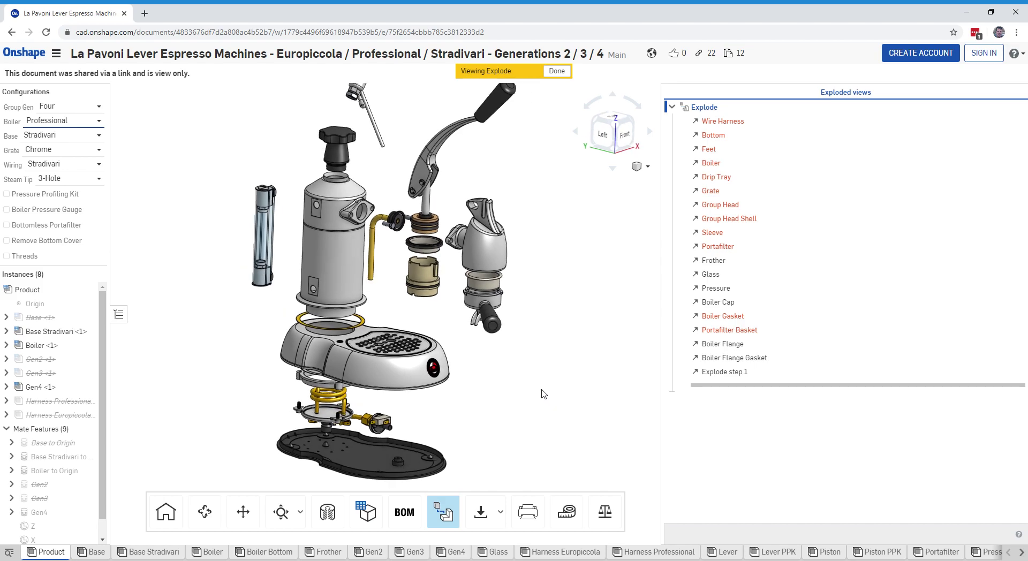
key(Left)
key(Left)
key(Left)
key(Left)
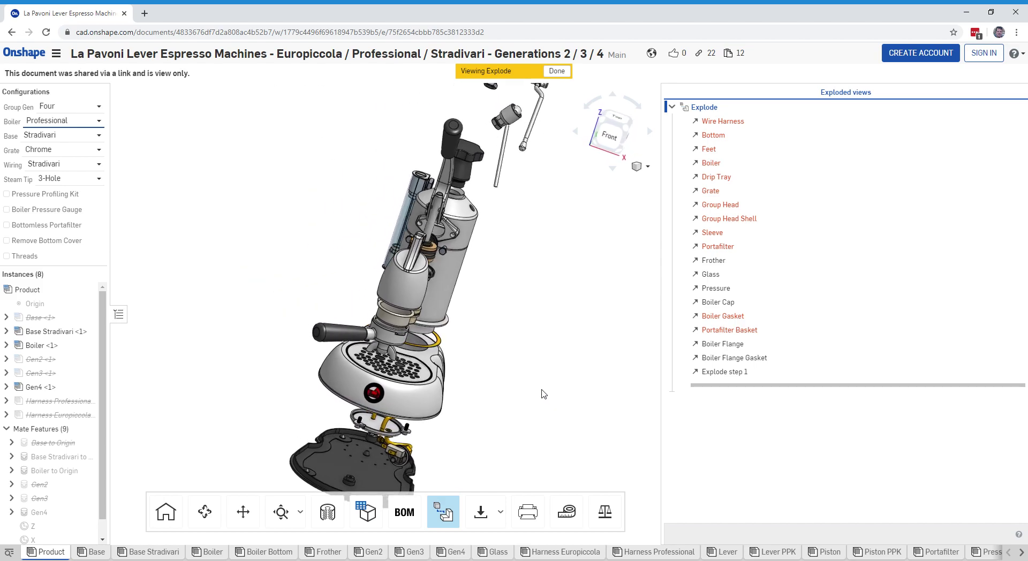
key(Left)
key(Left)
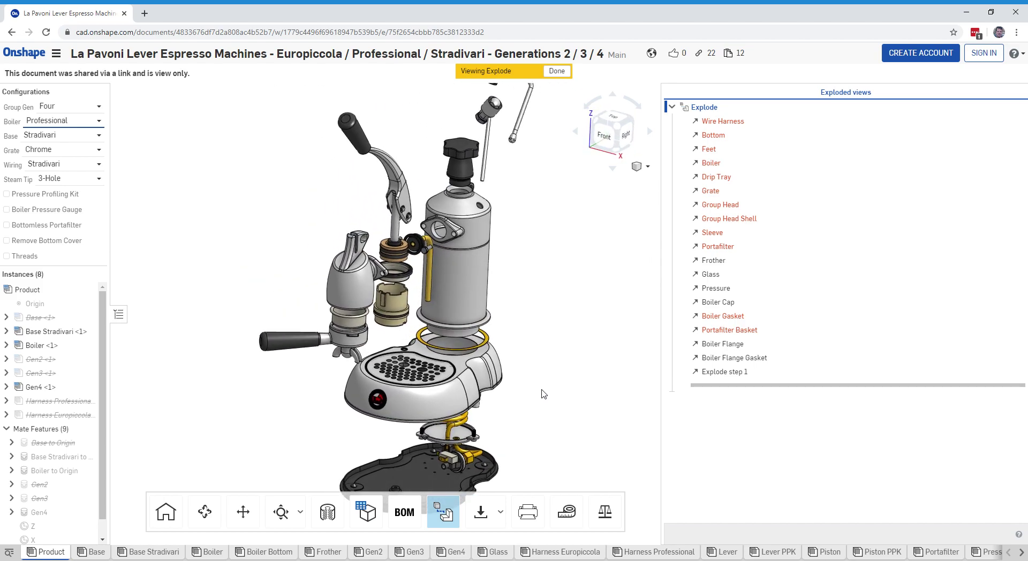
key(Left)
key(Left)
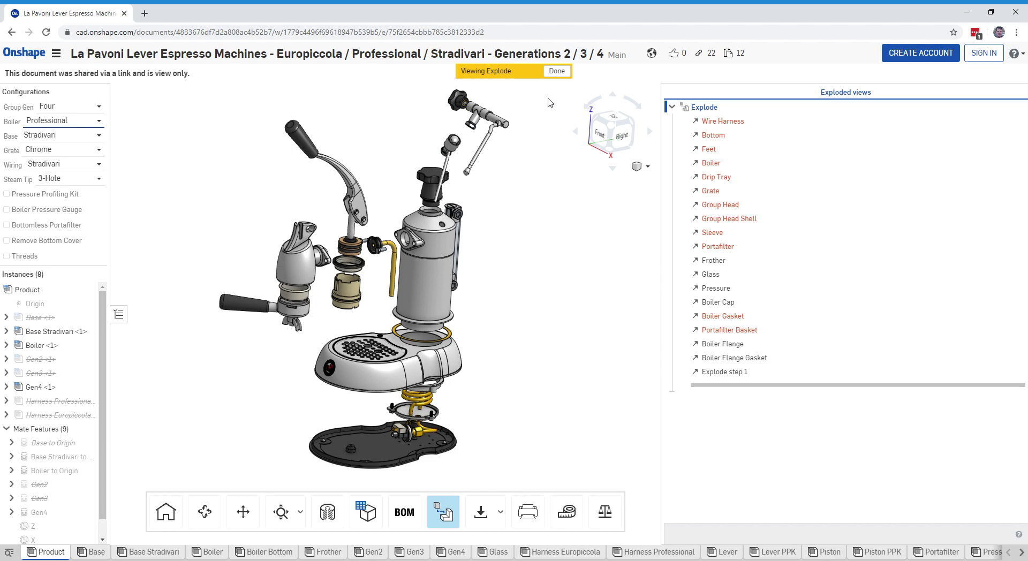
click(558, 72)
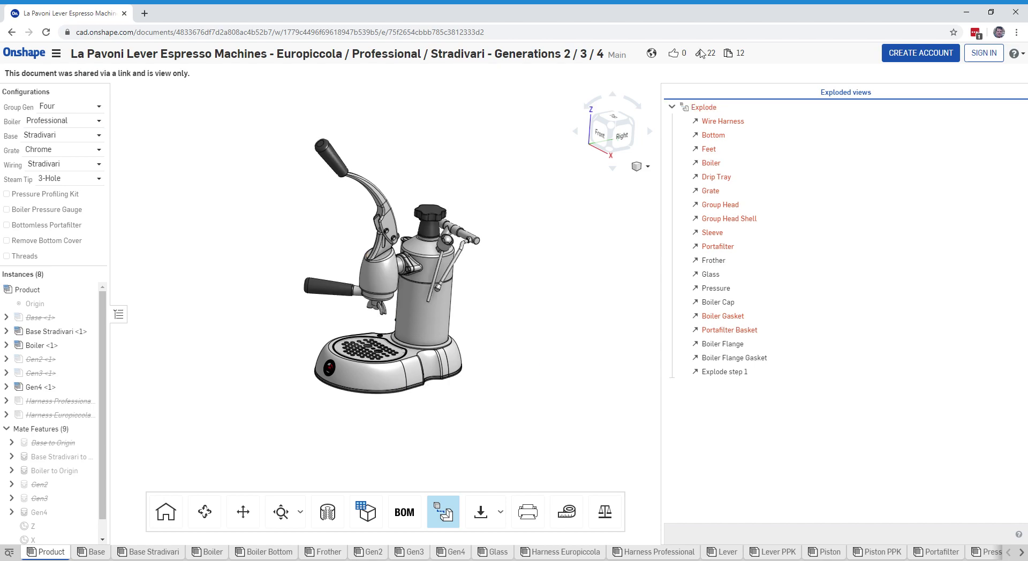